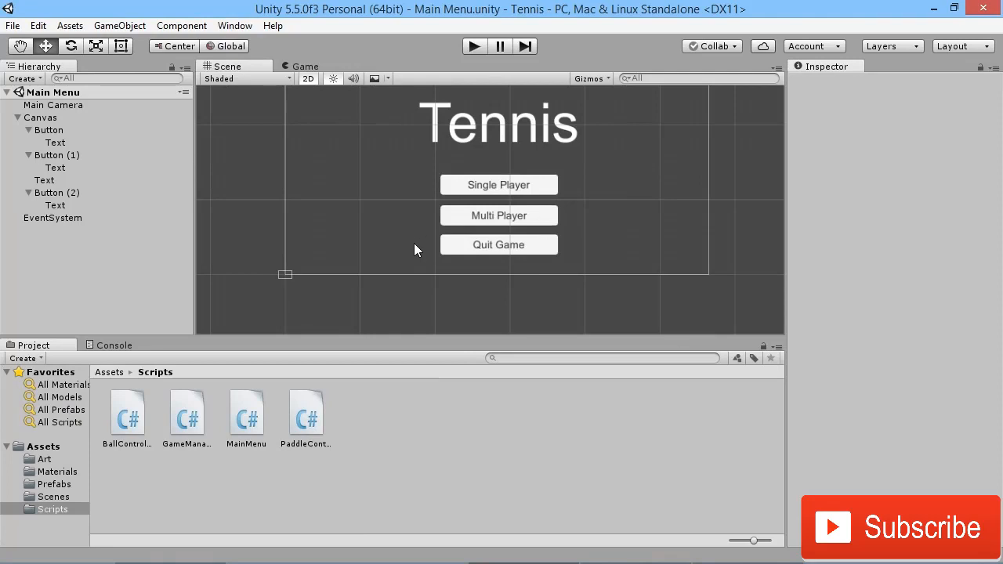
# Step: Attach the MainMenu script to the Canvas object as a component
pyautogui.click(40, 119)
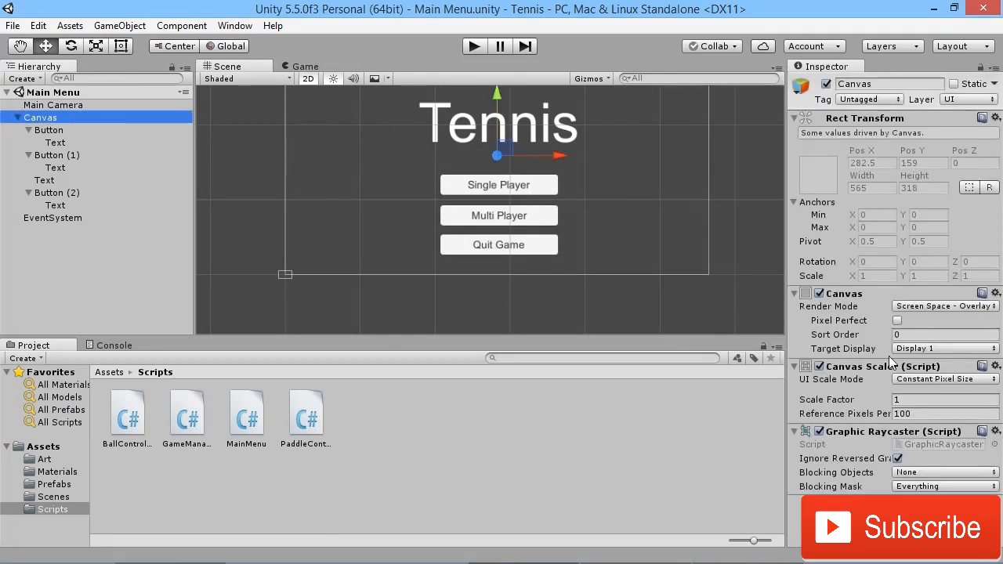
pyautogui.moveTo(244, 416); pyautogui.dragTo(830, 539)
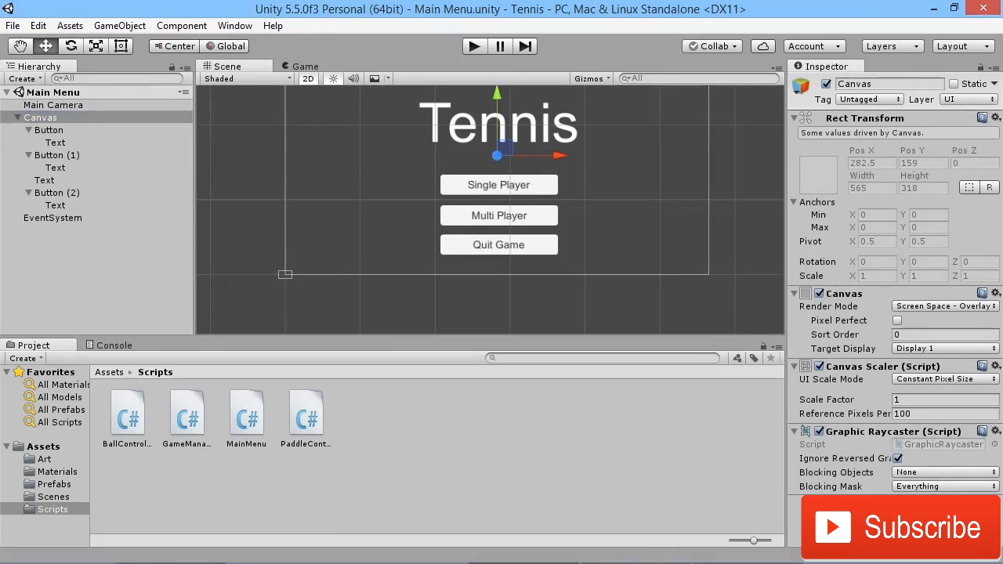
pyautogui.scroll(-1, 867, 453)
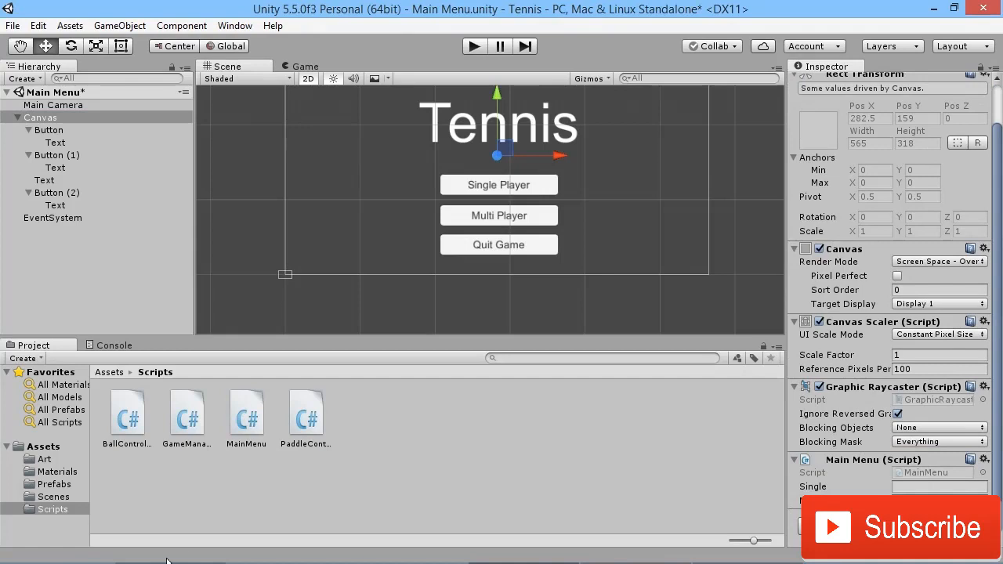
# Step: In the Canvas's Main Menu script, set the Single scene name to SinglePlayer and the Multi scene name to Multiplayer
pyautogui.click(51, 497)
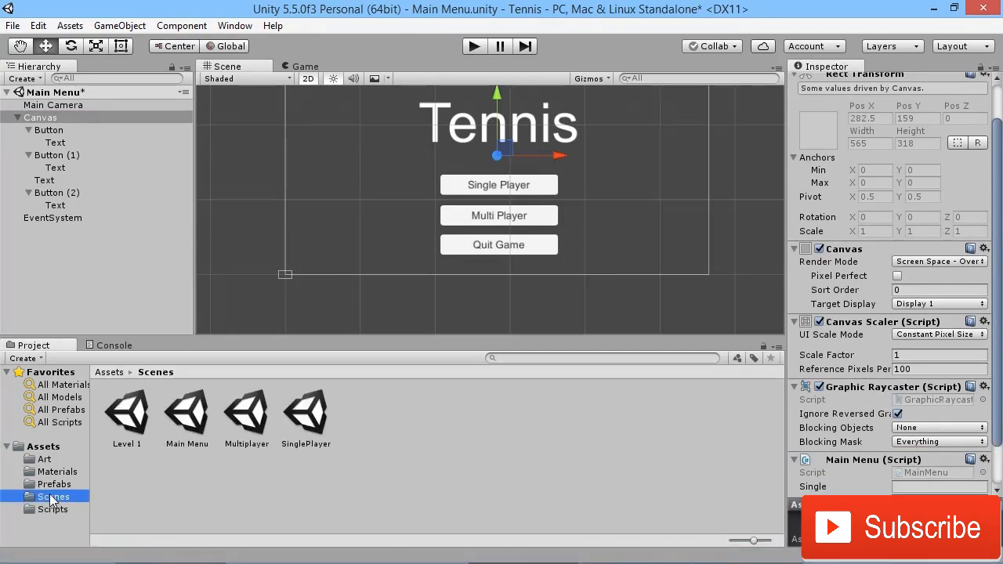
pyautogui.scroll(-3, 901, 431)
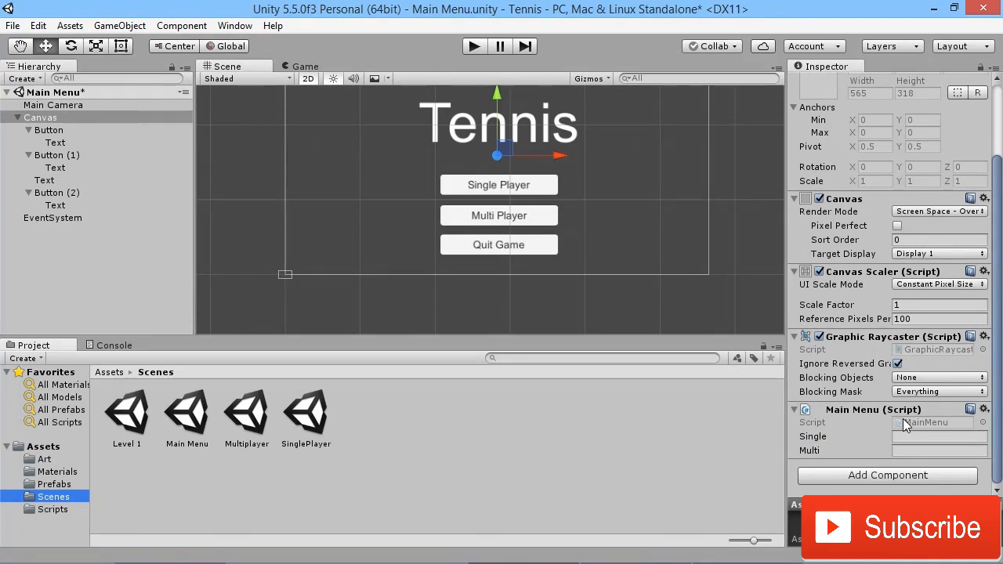
pyautogui.click(925, 436)
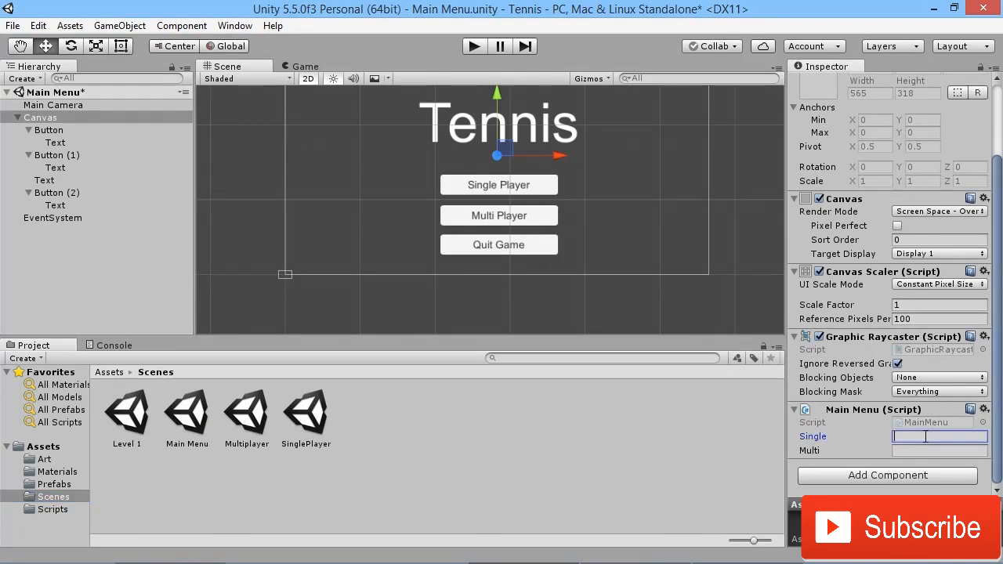
pyautogui.write('SinglePlayer')
pyautogui.click(926, 450)
pyautogui.write('Multiplayer')
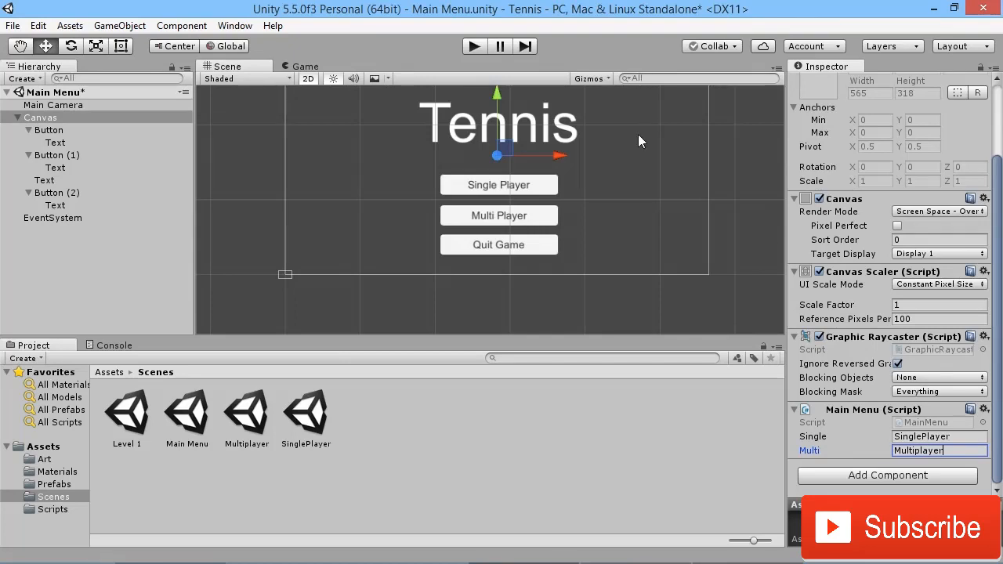
# Step: Add an On Click event to all three menu buttons together, with the Canvas as its target object
pyautogui.click(49, 130)
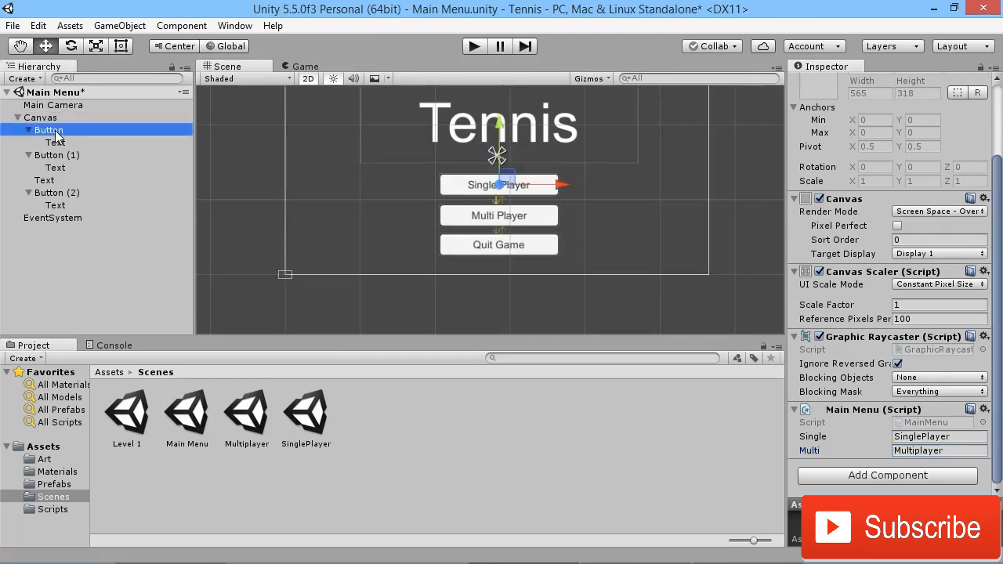
pyautogui.keyDown('ctrl'); pyautogui.click(56, 155); pyautogui.keyUp('ctrl')
pyautogui.keyDown('ctrl'); pyautogui.click(51, 195); pyautogui.keyUp('ctrl')
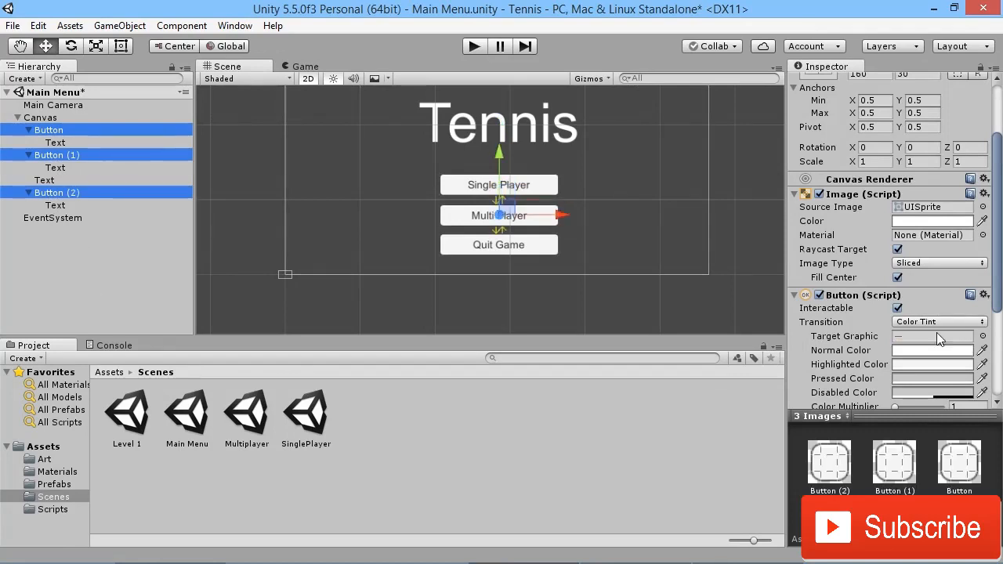
pyautogui.scroll(-5, 901, 349)
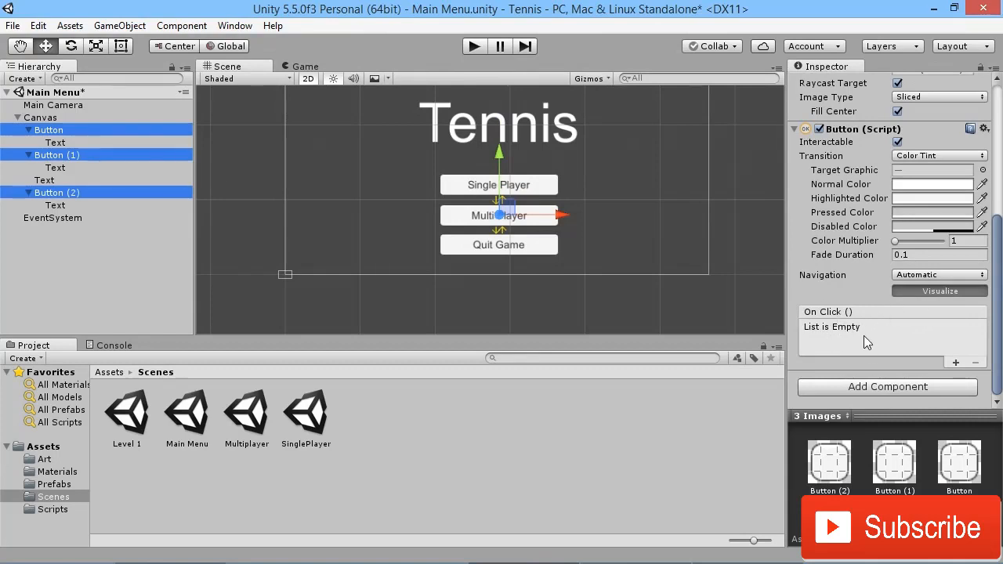
pyautogui.click(955, 362)
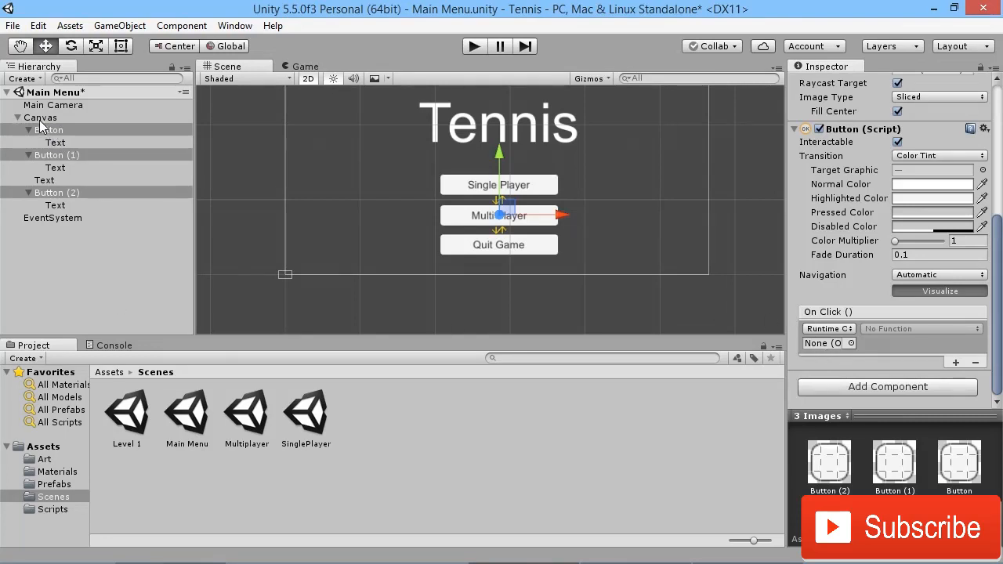
pyautogui.moveTo(43, 125); pyautogui.dragTo(831, 349)
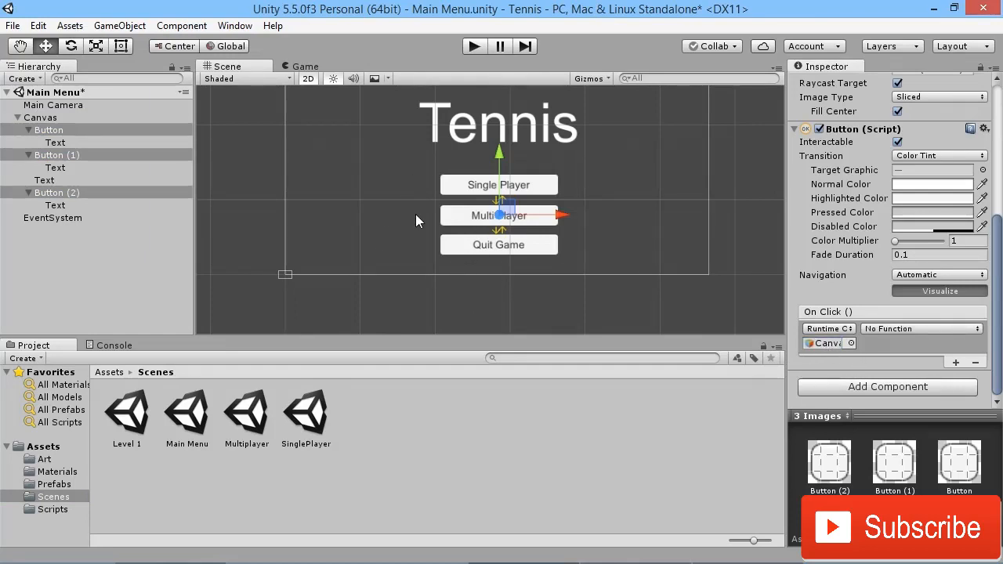
pyautogui.click(104, 255)
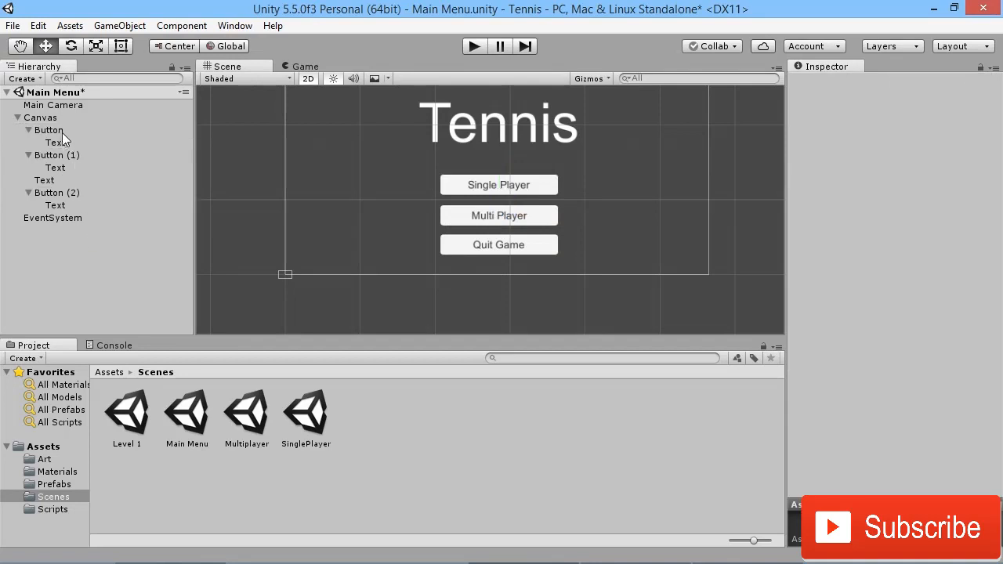
# Step: Assign the MainMenu LoadSingle function to the Single Player button's On Click event
pyautogui.click(62, 131)
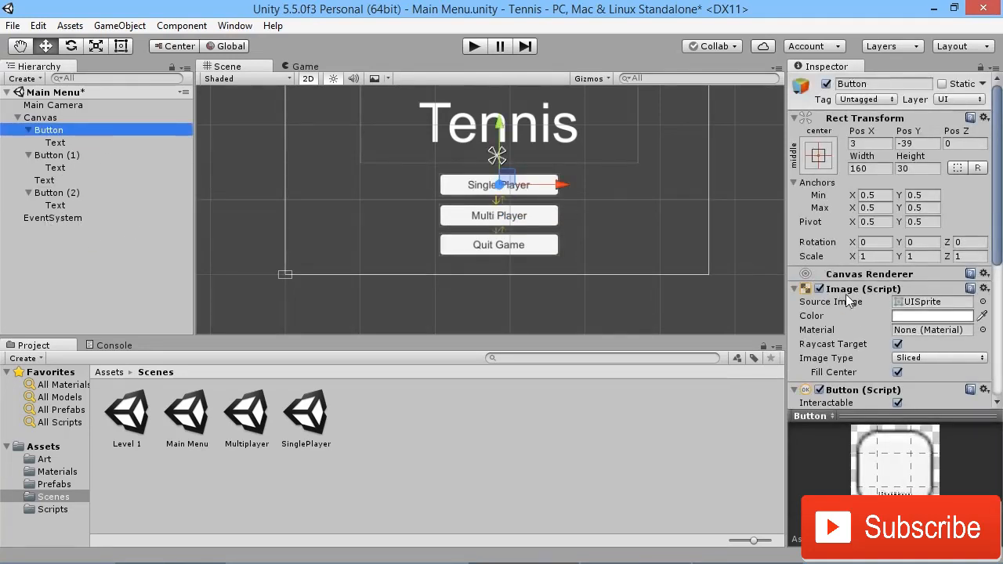
pyautogui.scroll(-5, 841, 288)
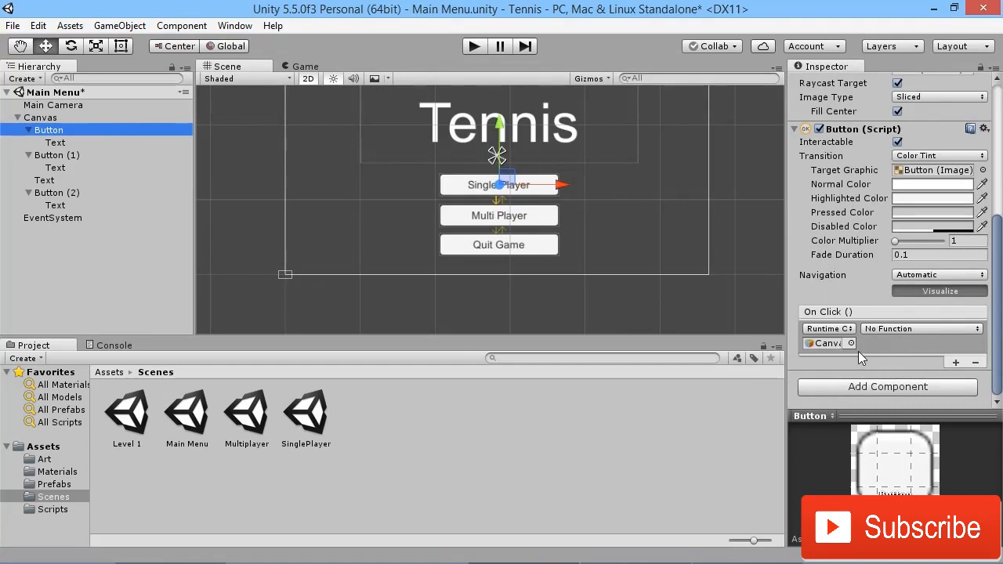
pyautogui.click(904, 329)
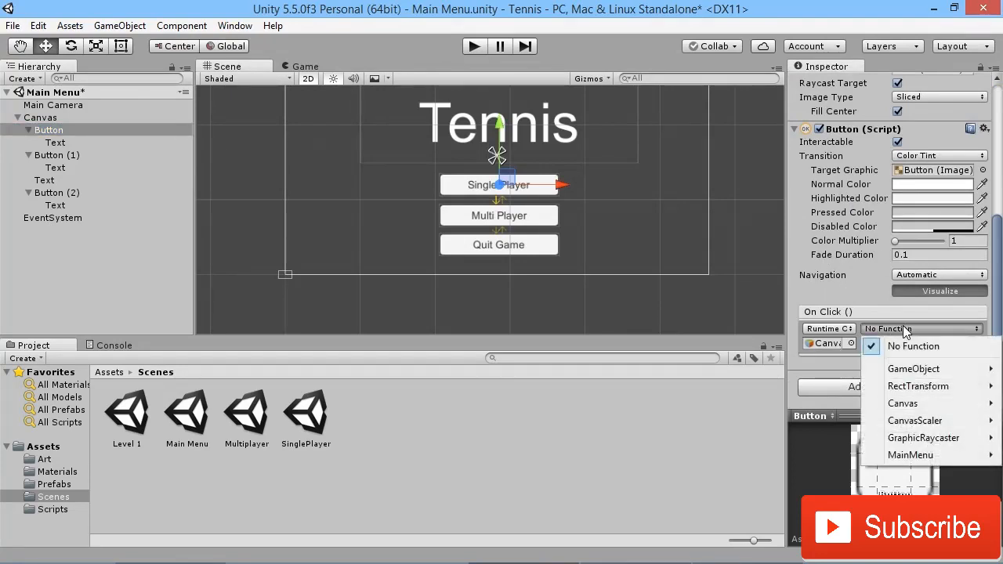
pyautogui.moveTo(899, 456)
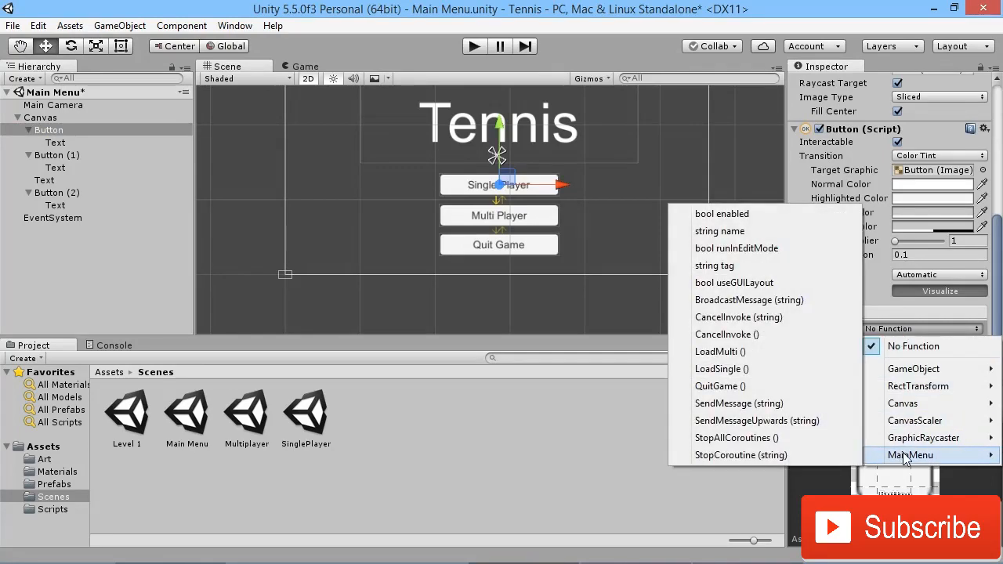
pyautogui.click(721, 368)
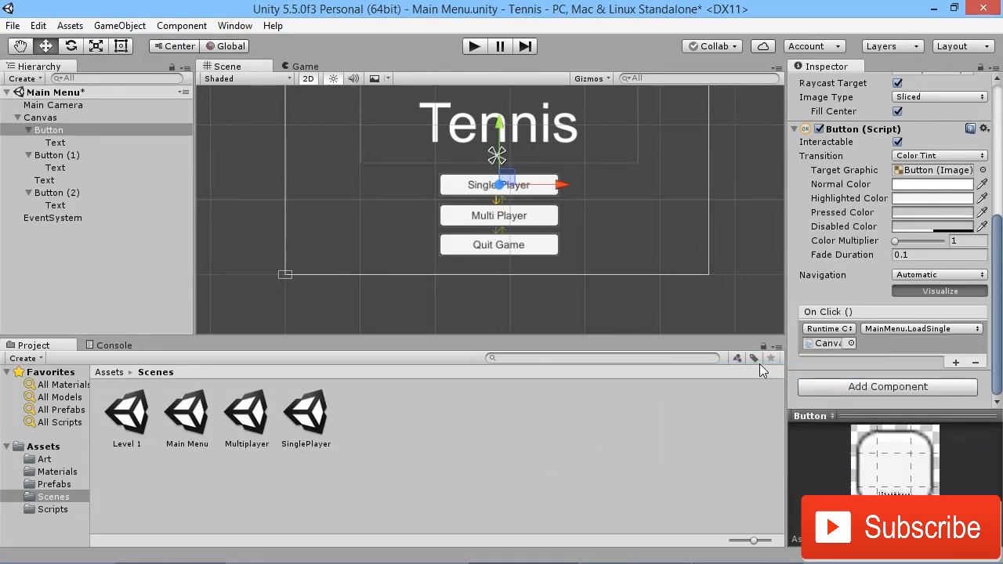
# Step: Assign the MainMenu LoadMulti function to the Multi Player button's On Click event
pyautogui.click(51, 155)
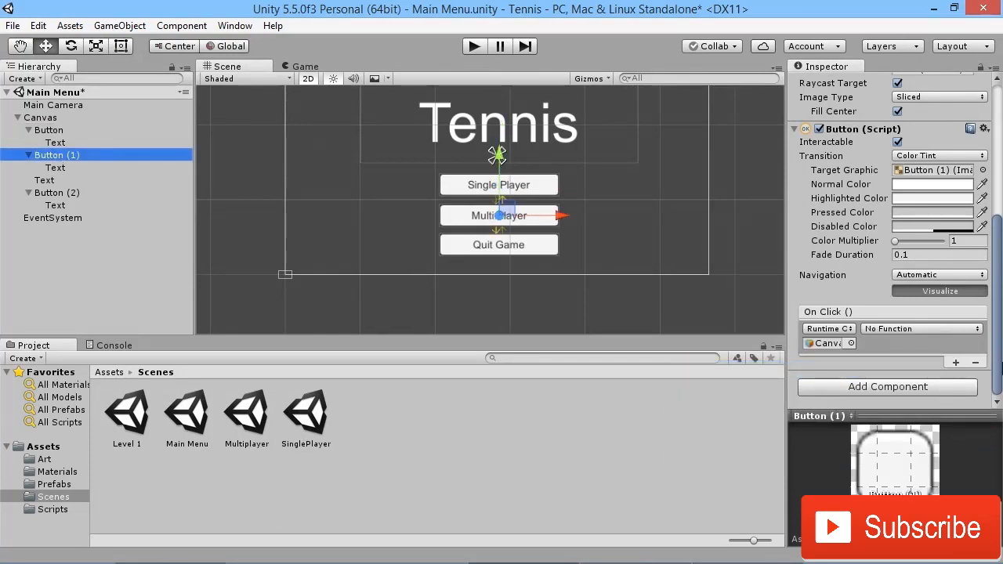
pyautogui.click(900, 327)
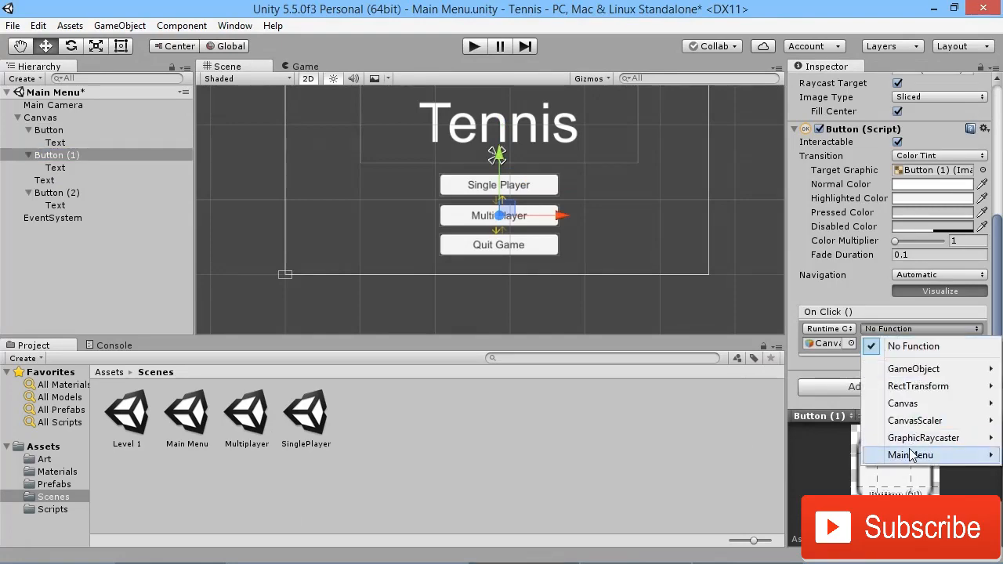
pyautogui.moveTo(911, 456)
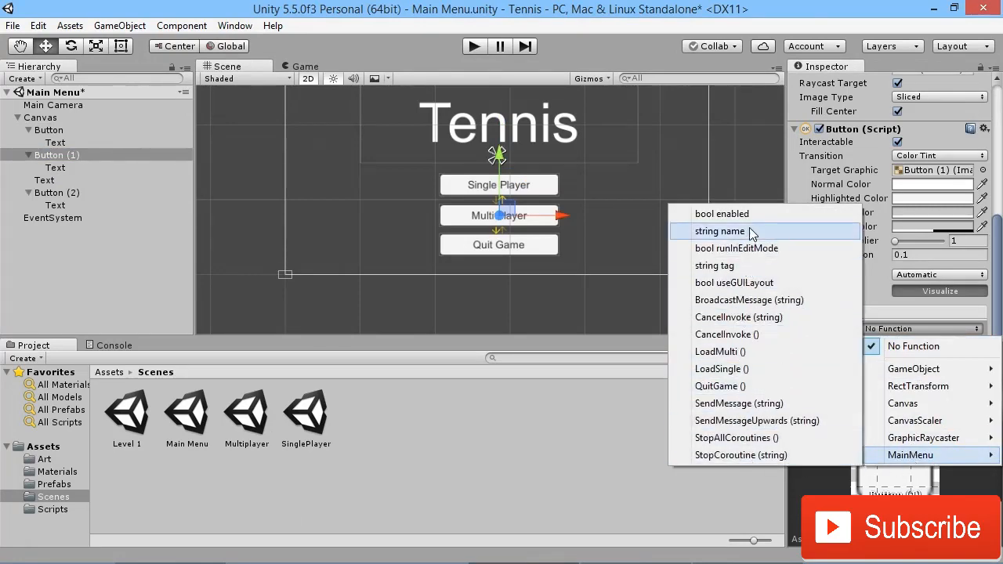
pyautogui.click(719, 352)
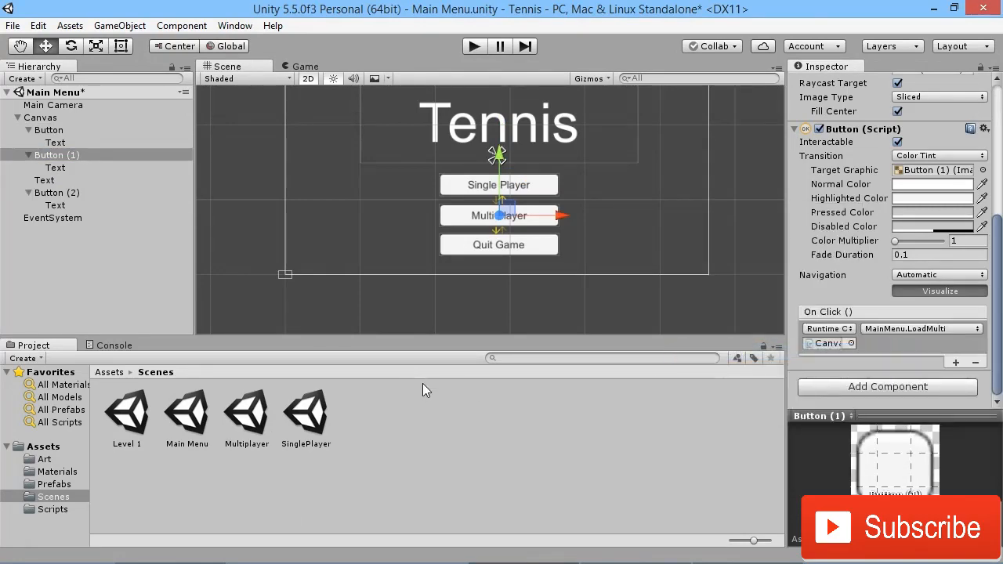
# Step: Assign the MainMenu QuitGame function to the Quit Game button's On Click event
pyautogui.click(58, 192)
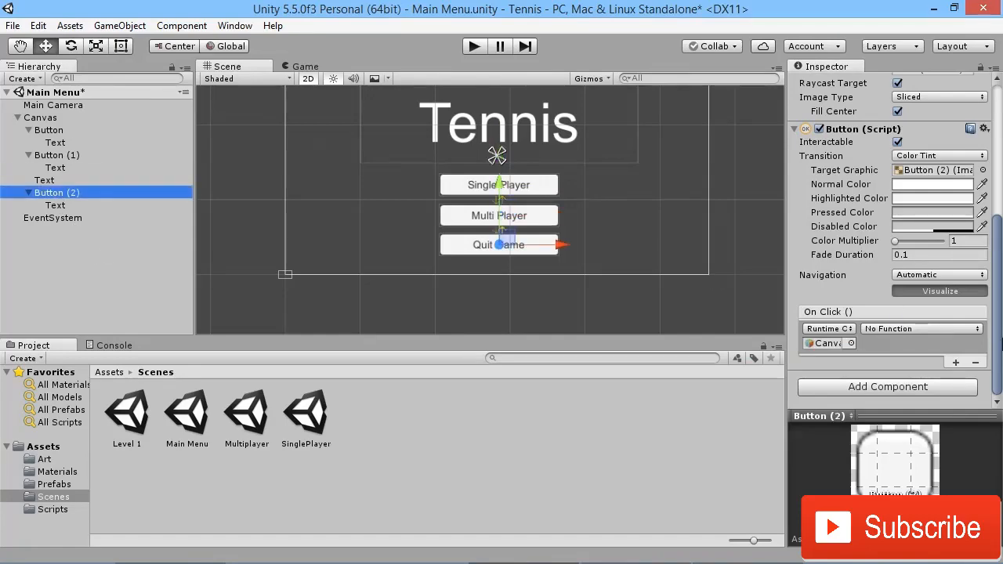
pyautogui.click(934, 333)
pyautogui.moveTo(909, 456)
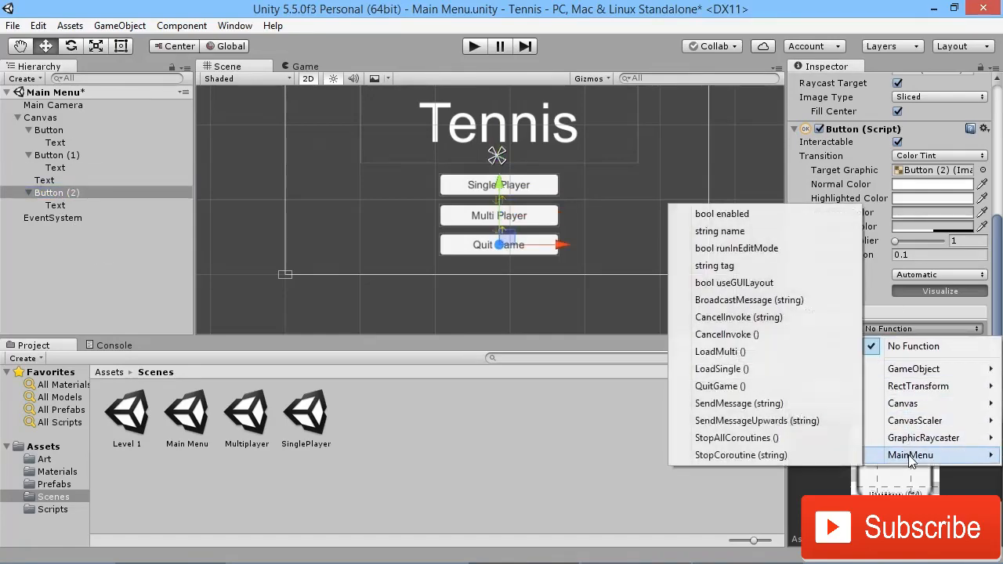
pyautogui.click(719, 386)
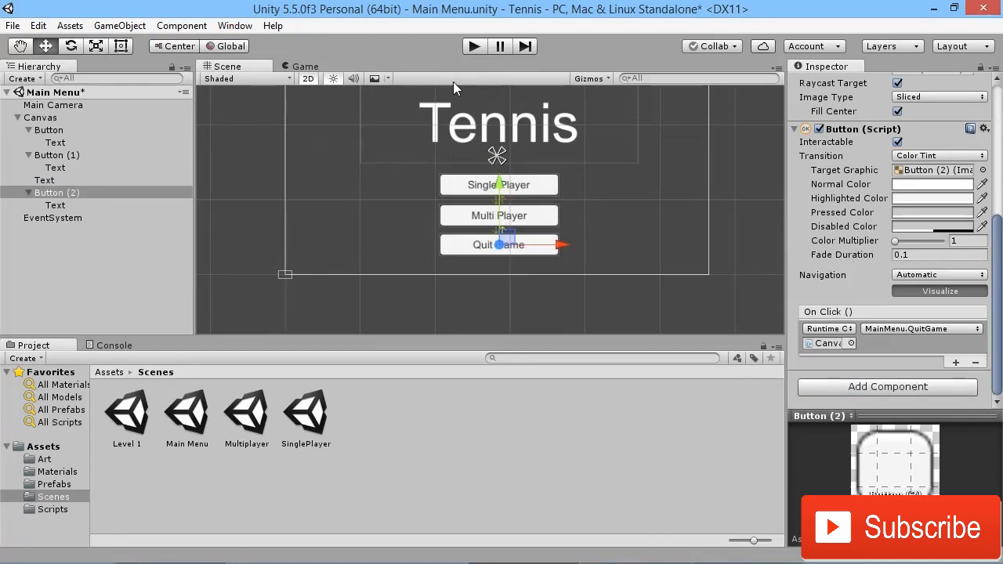
# Step: Run the game to test the Quit Game and Single Player buttons, and stop play mode
pyautogui.click(472, 46)
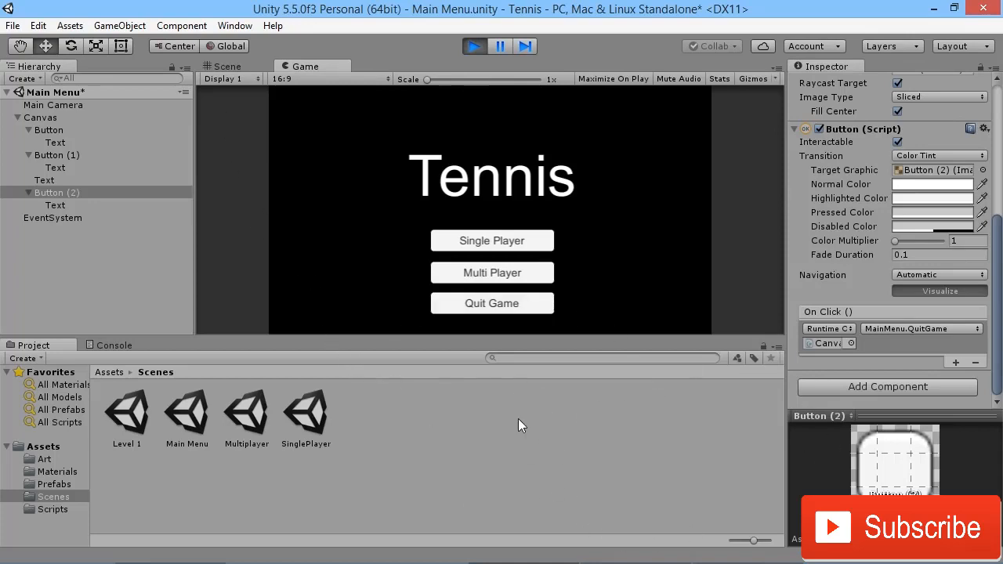
pyautogui.click(484, 305)
pyautogui.click(484, 306)
pyautogui.click(493, 309)
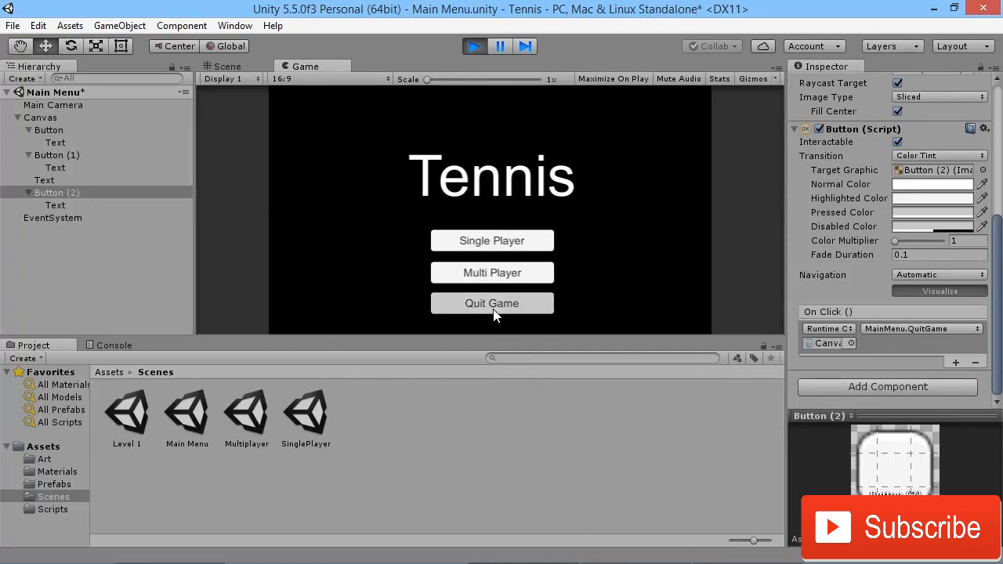
pyautogui.click(492, 309)
pyautogui.click(495, 308)
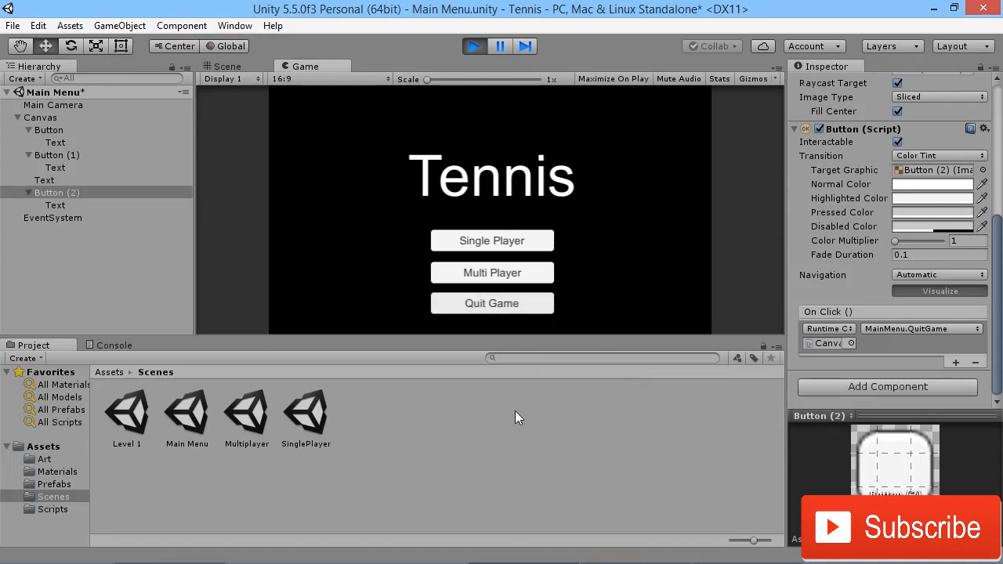
pyautogui.click(500, 243)
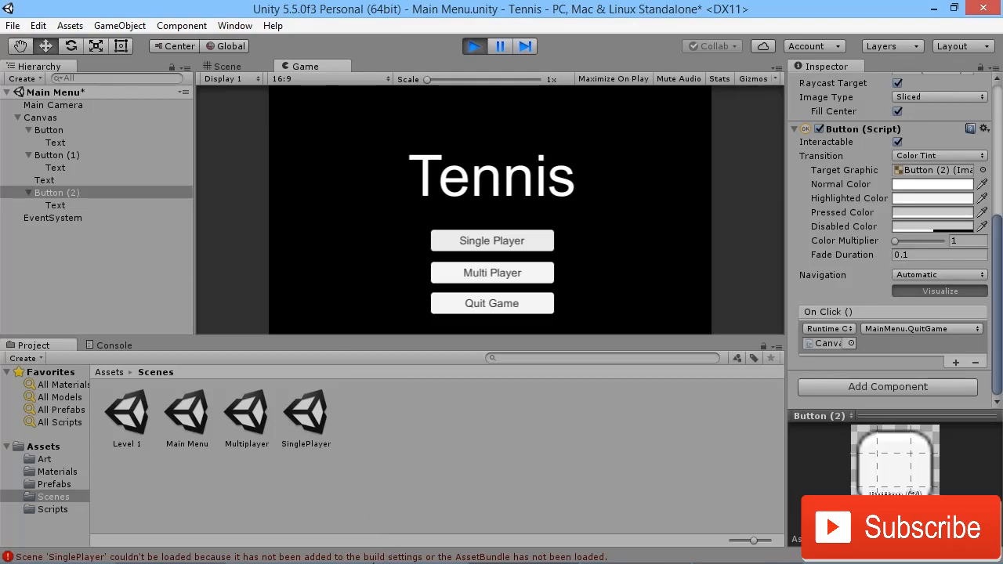
pyautogui.click(472, 46)
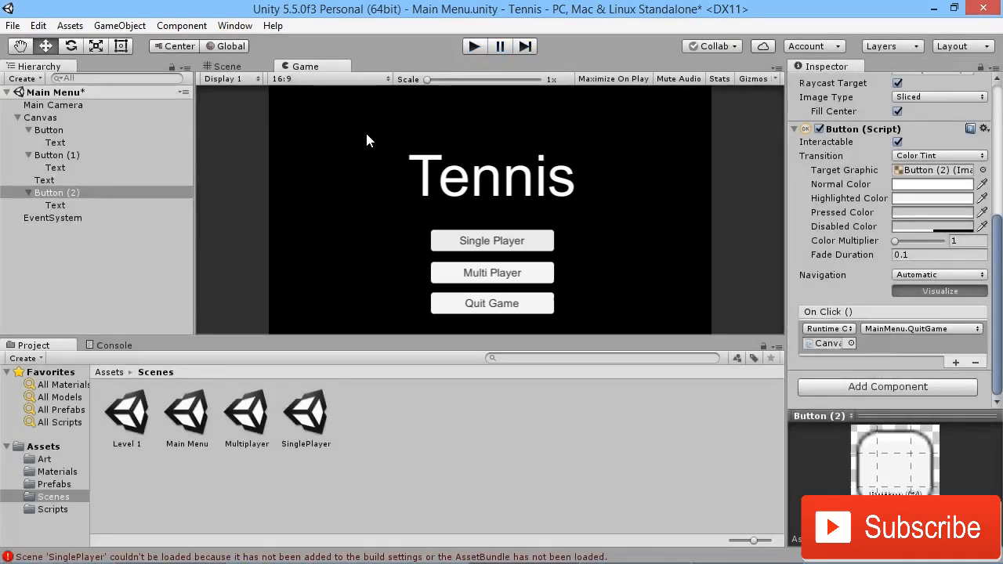
# Step: Add the Main Menu, Multiplayer and SinglePlayer scenes, in that order, to the scenes in the build settings
pyautogui.click(12, 26)
pyautogui.click(65, 185)
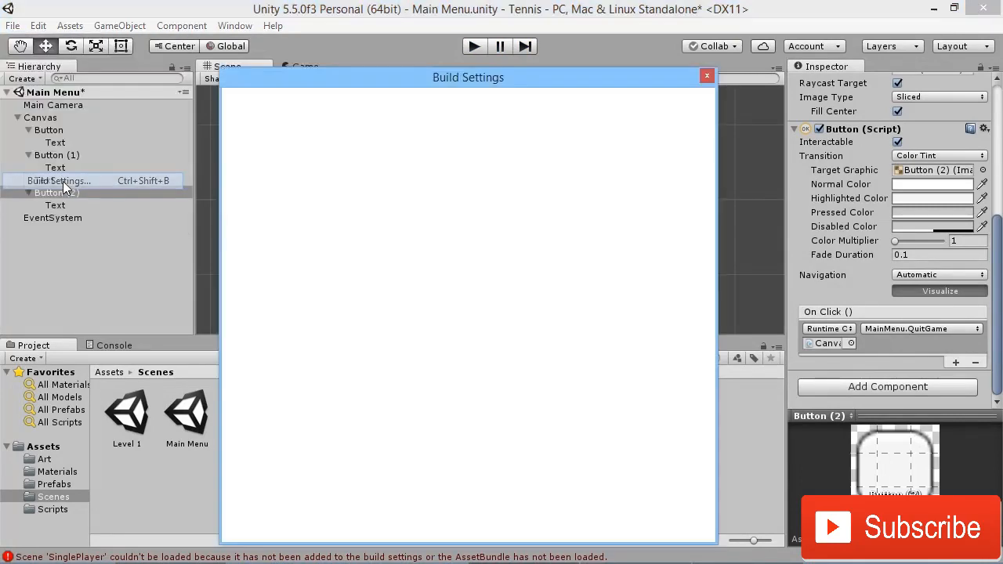
pyautogui.moveTo(393, 71); pyautogui.dragTo(580, 53)
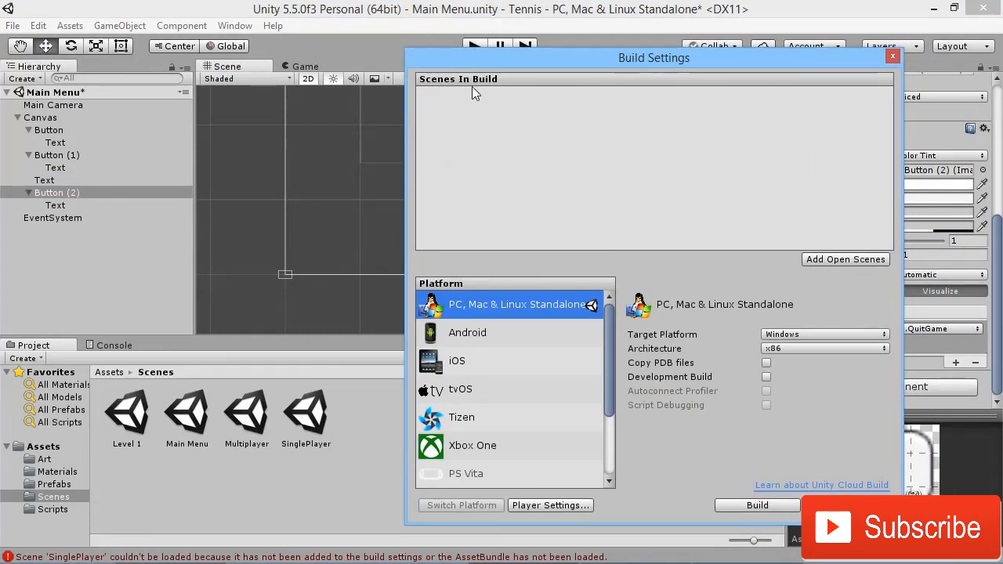
pyautogui.click(186, 417)
pyautogui.moveTo(187, 416); pyautogui.dragTo(530, 139)
pyautogui.moveTo(245, 415); pyautogui.dragTo(535, 163)
pyautogui.moveTo(310, 406); pyautogui.dragTo(497, 204)
pyautogui.moveTo(454, 241); pyautogui.dragTo(452, 242)
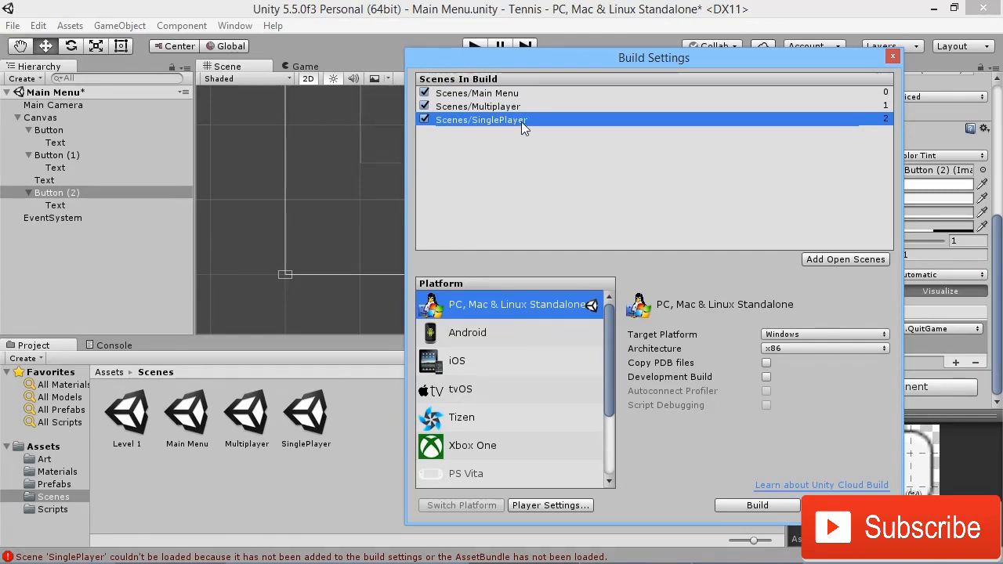
pyautogui.click(502, 95)
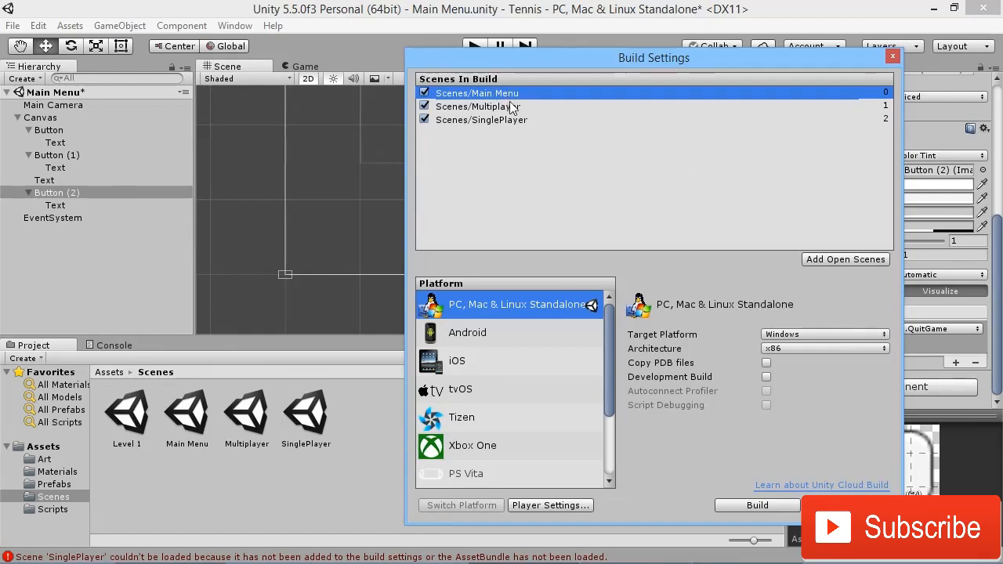
pyautogui.click(891, 57)
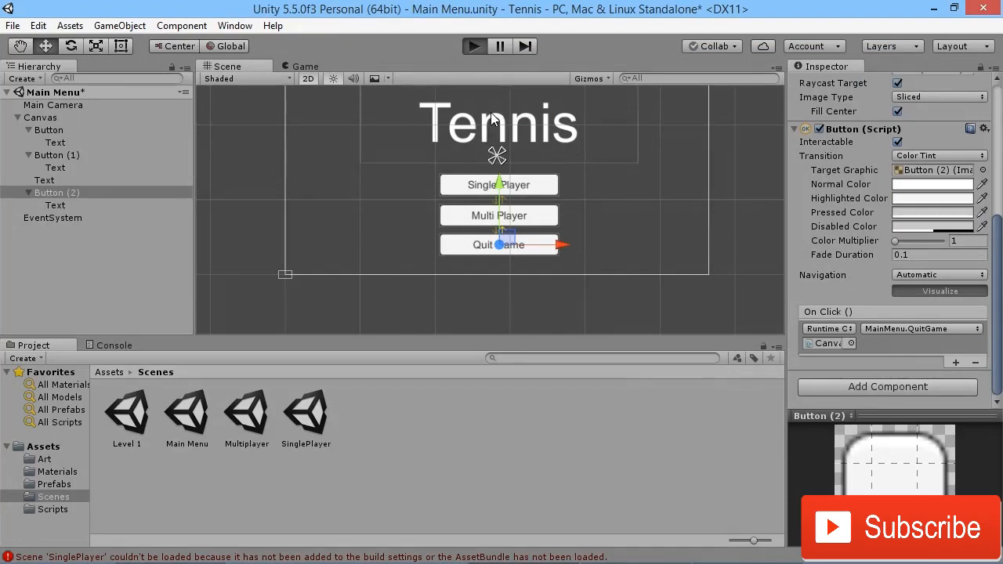
# Step: Run the game from the main menu, test the Single Player button, and stop play mode
pyautogui.hotkey('ctrl', 'p')
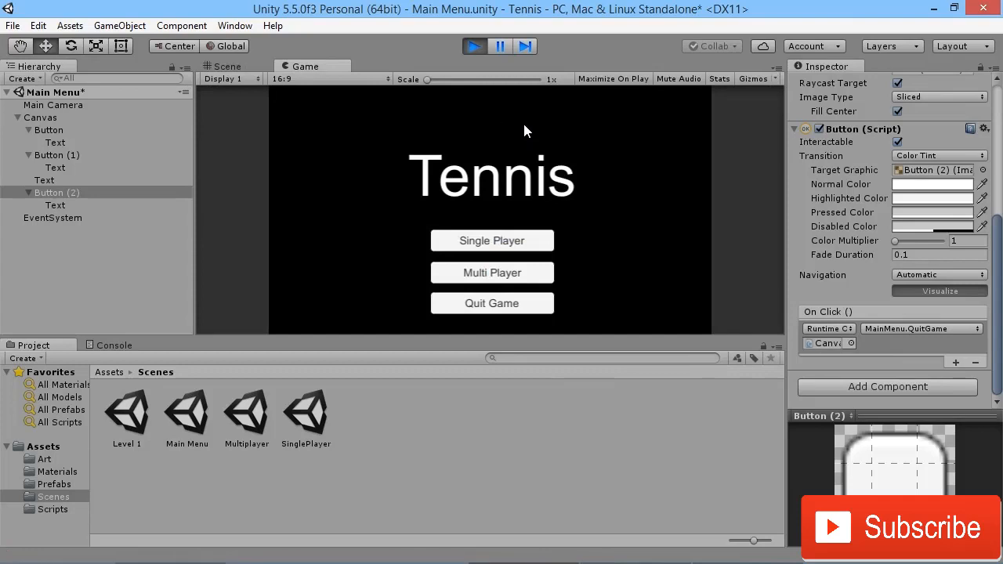
pyautogui.click(492, 243)
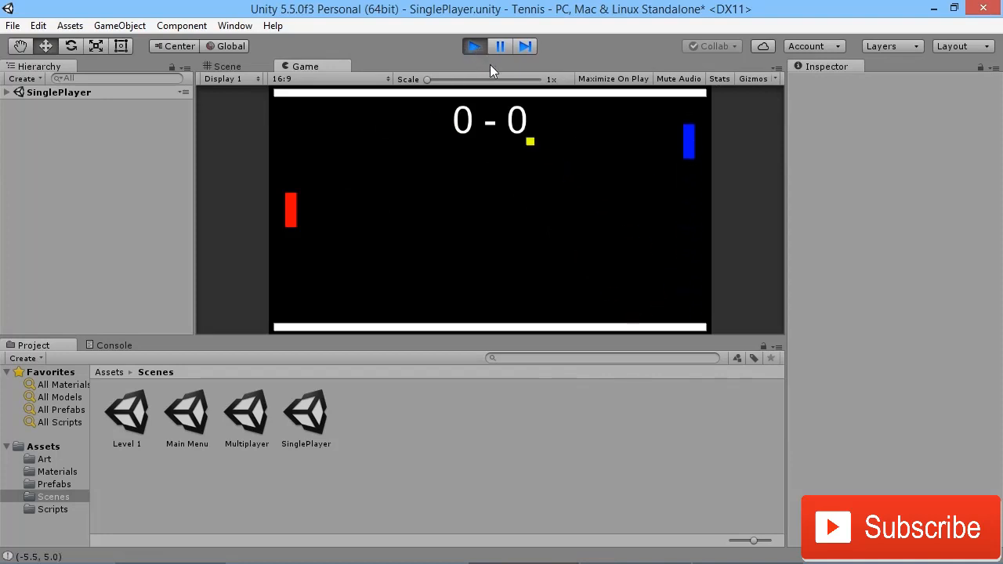
pyautogui.click(472, 47)
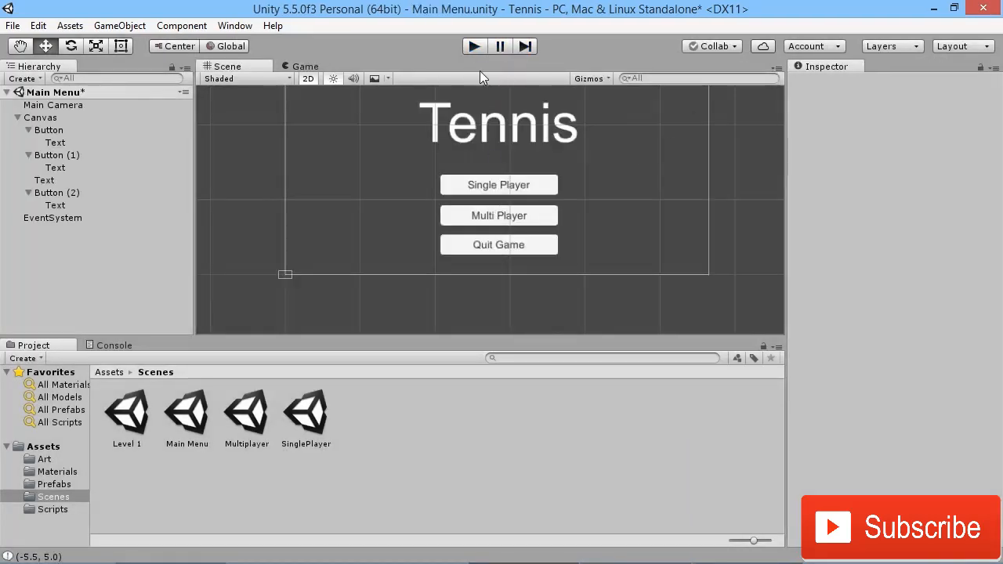
# Step: Run the game, start a match with the Multi Player button, move both paddles until one player wins, and stop play mode
pyautogui.click(474, 45)
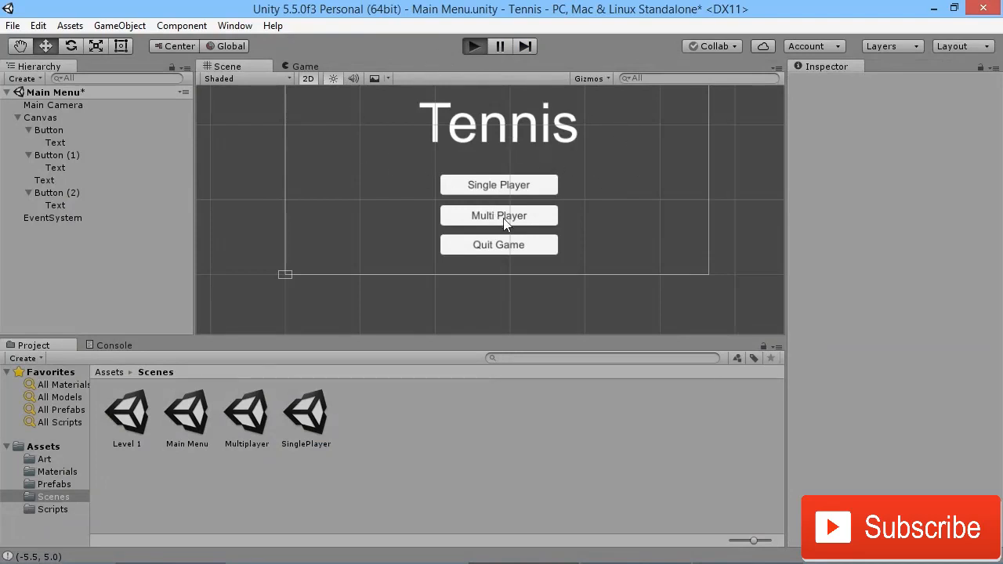
pyautogui.click(497, 271)
pyautogui.press('w')
pyautogui.press('w')
pyautogui.press('Up')
pyautogui.press('Down')
pyautogui.press('s')
pyautogui.press('w')
pyautogui.press('Up')
pyautogui.press('s')
pyautogui.press('w')
pyautogui.press('Down')
pyautogui.press('s')
pyautogui.press('w')
pyautogui.press('Up')
pyautogui.press('s')
pyautogui.press('w')
pyautogui.press('Down')
pyautogui.press('s')
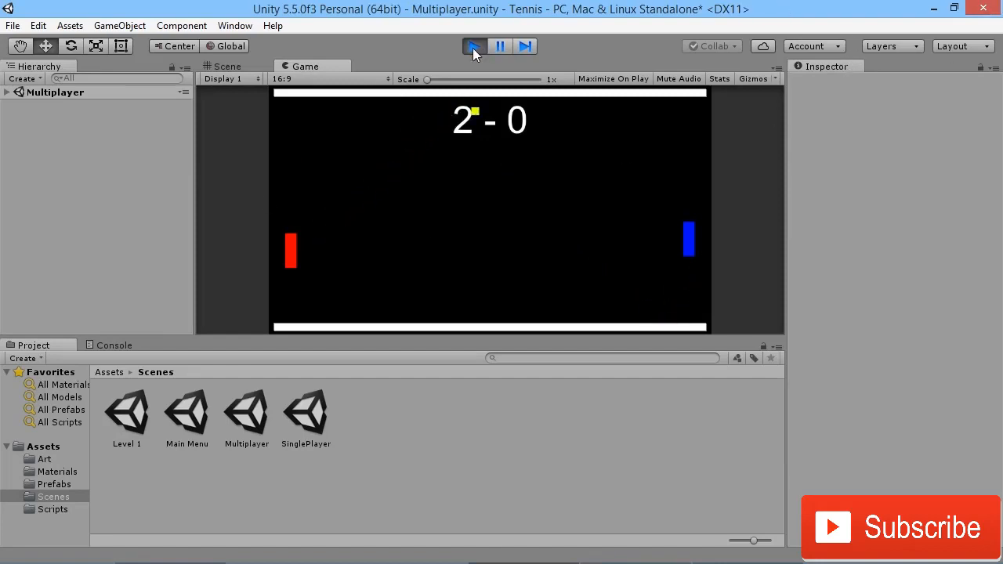
pyautogui.press('w')
pyautogui.press('s')
pyautogui.press('w')
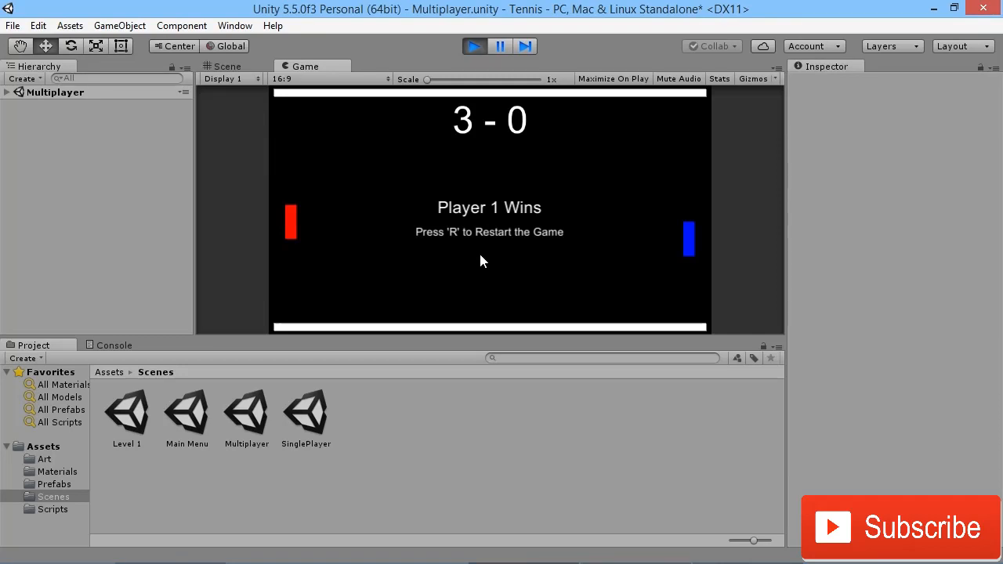
pyautogui.click(470, 46)
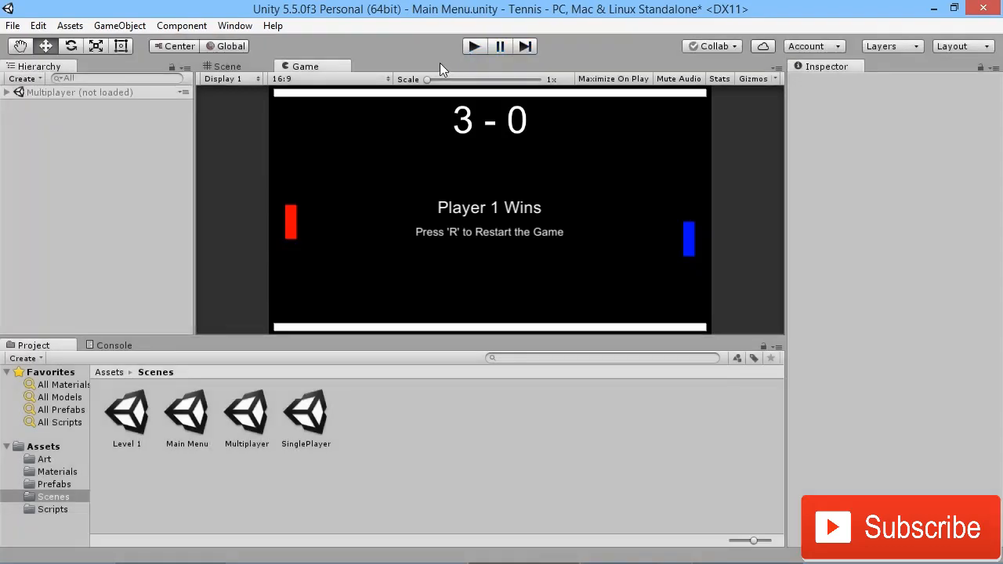